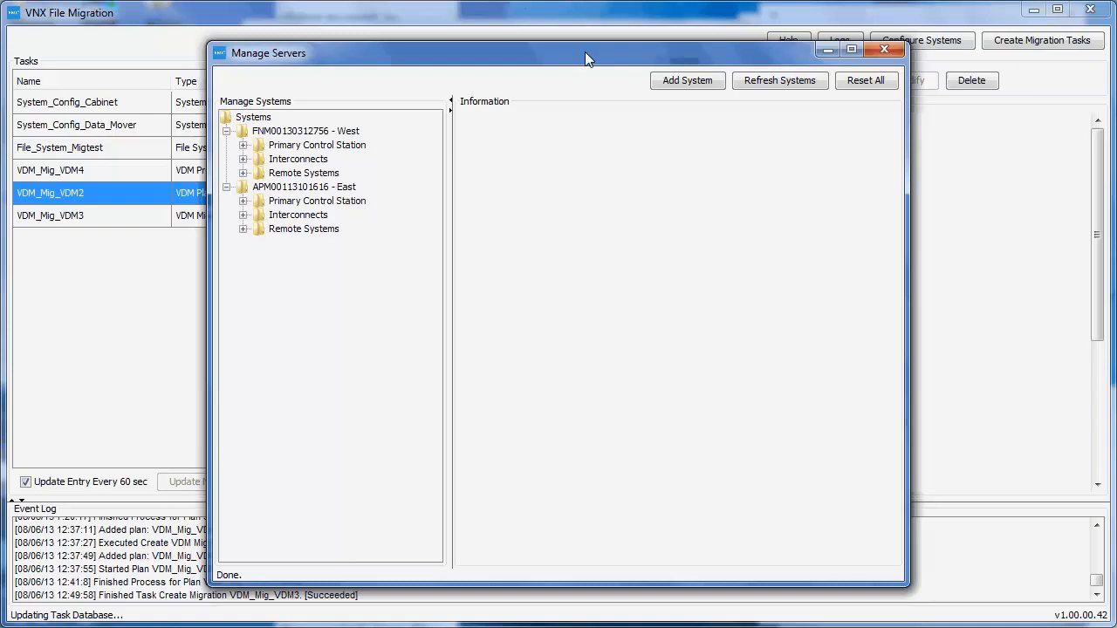
Step: Examine the remote systems and interconnects configured for the West and East systems, and close the server management window
left_click(242, 172)
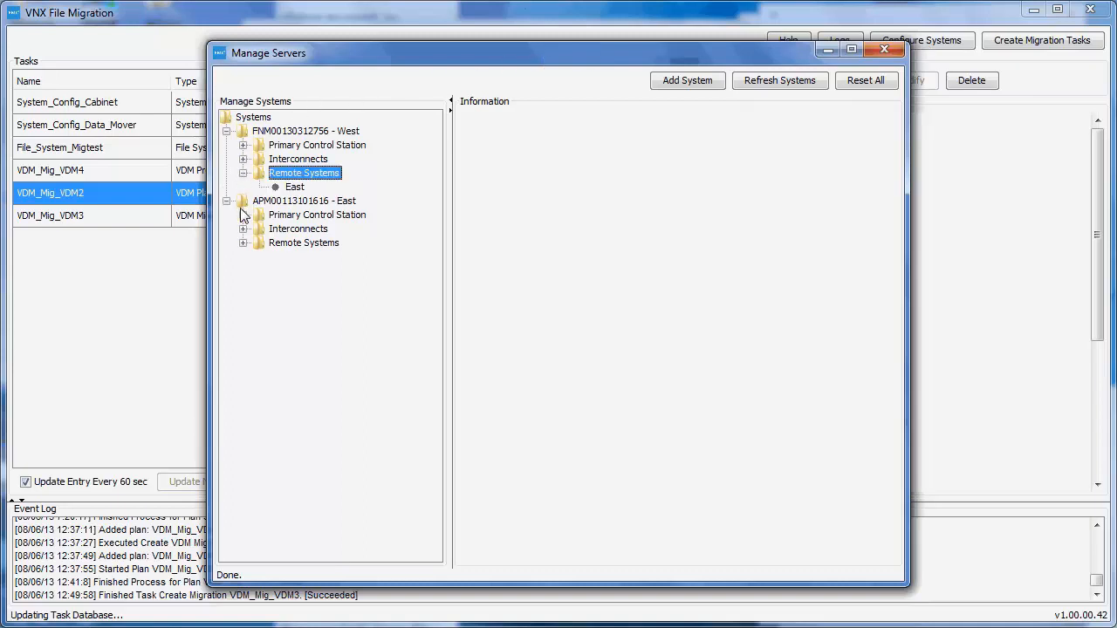
left_click(243, 242)
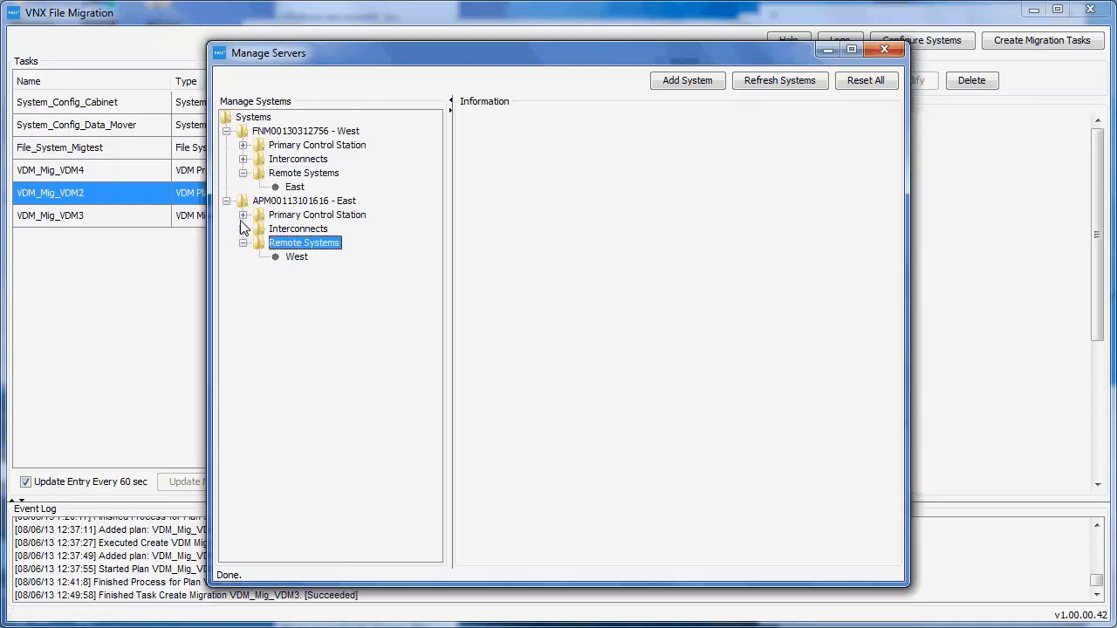
left_click(242, 158)
left_click(243, 242)
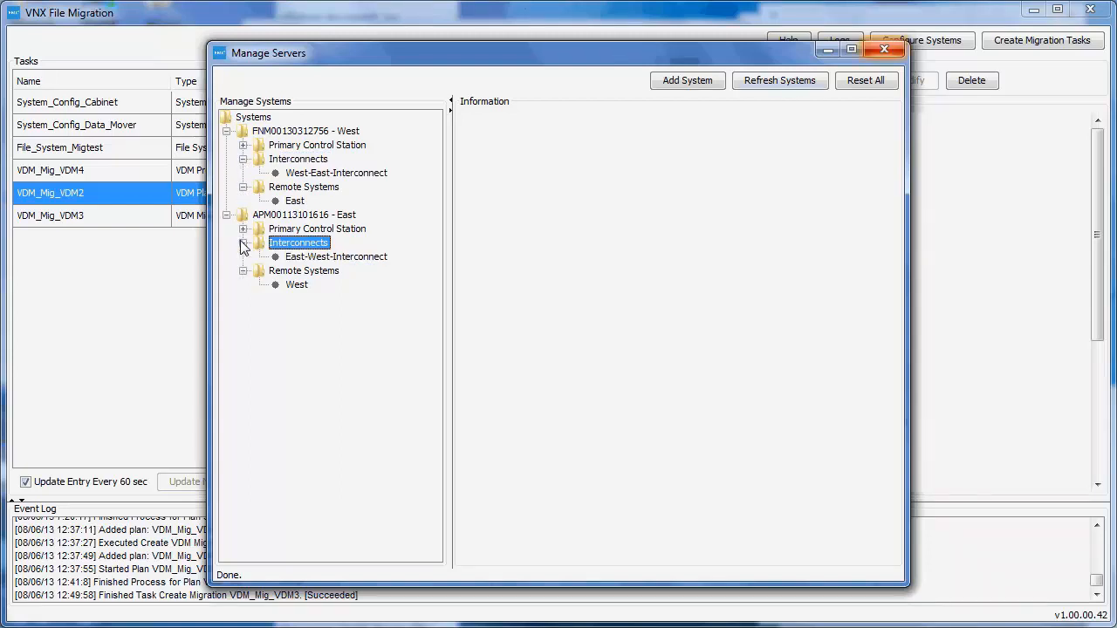
left_click(886, 49)
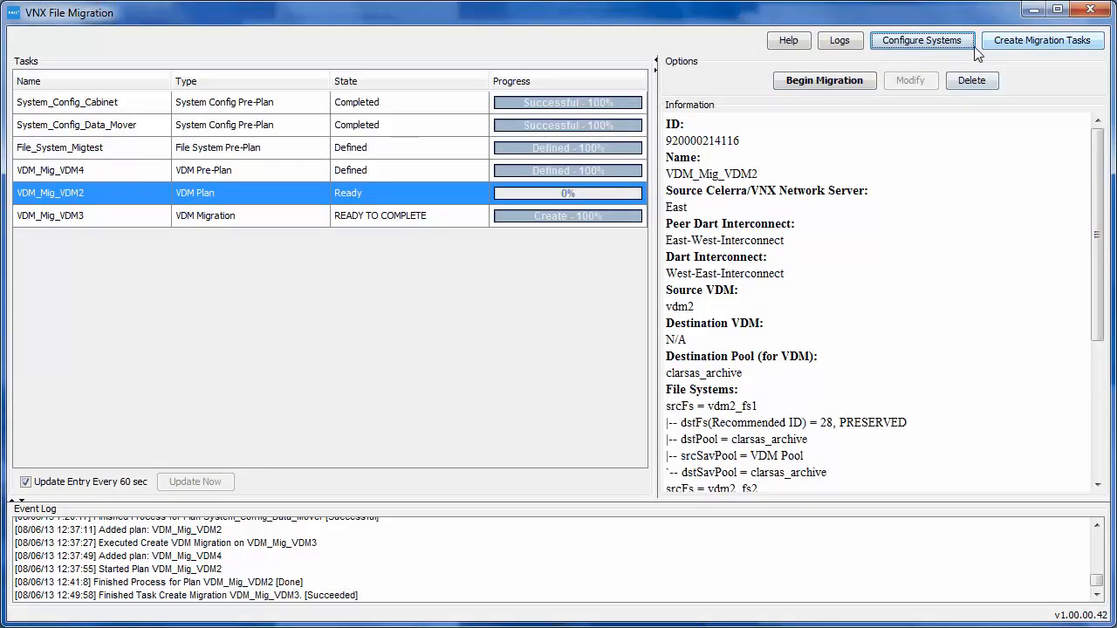
Step: View the System Configuration Migration wizard up to its source and destination page, and close it without creating a task
left_click(1010, 51)
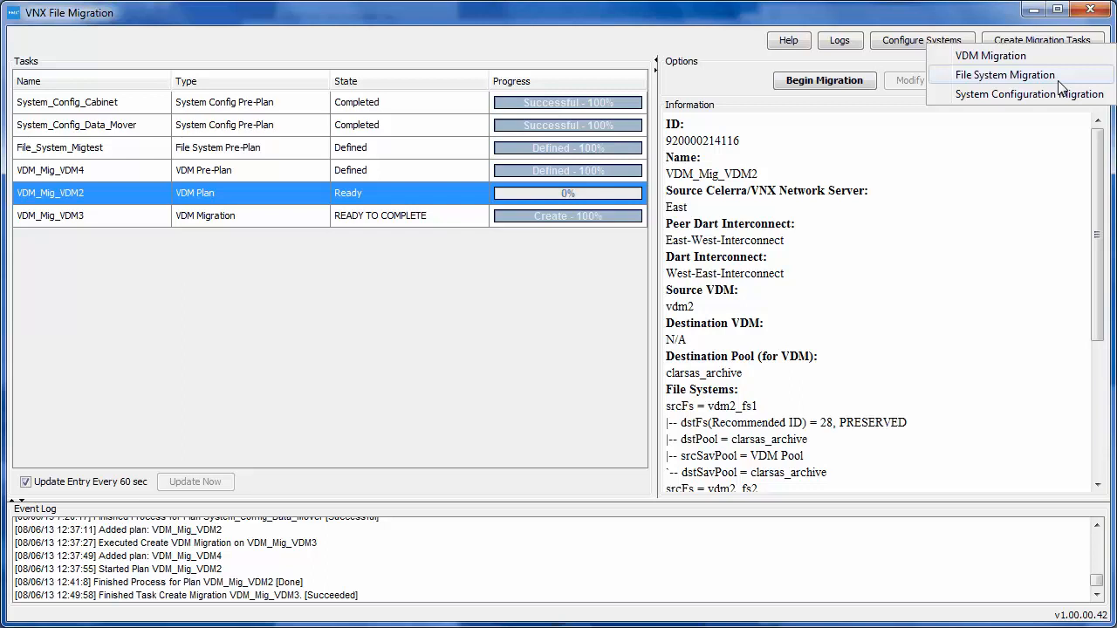
left_click(992, 95)
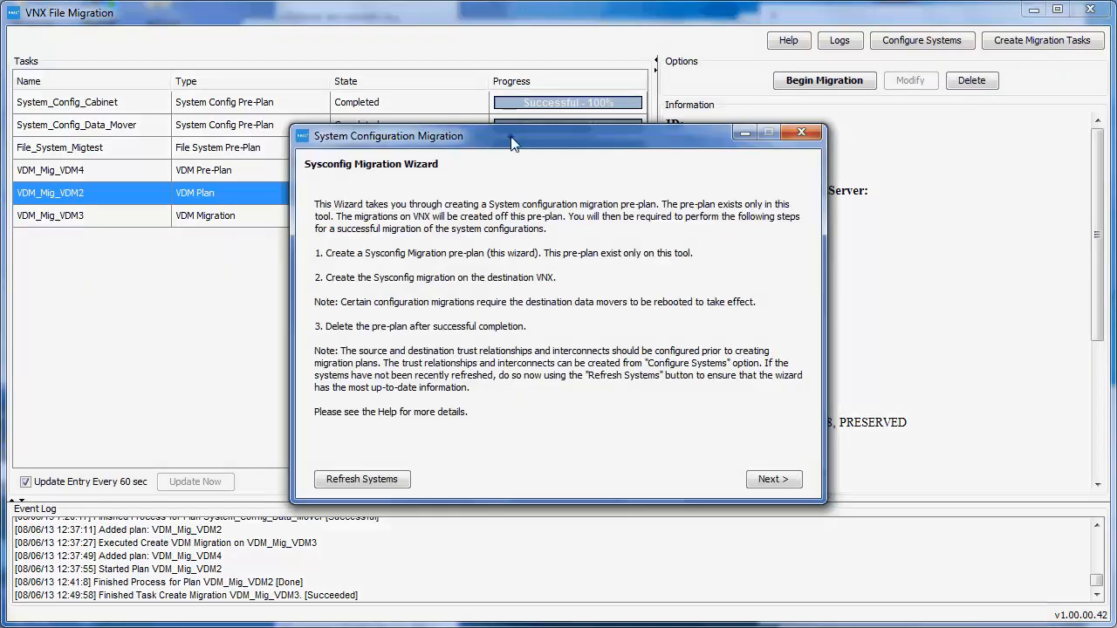
left_click_drag(512, 142, 422, 127)
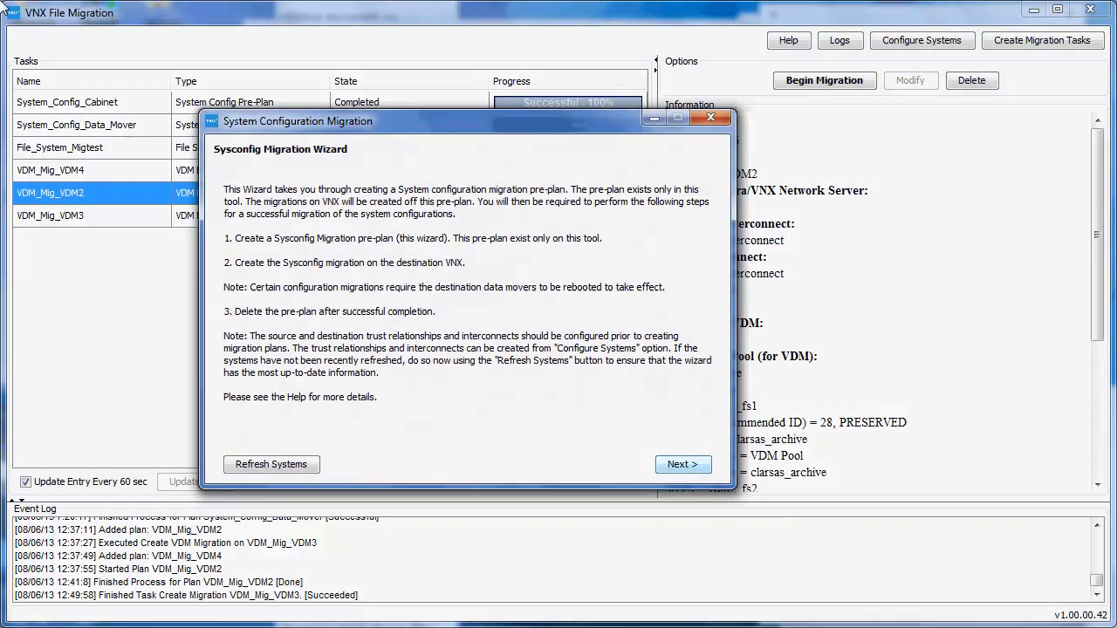
left_click(683, 464)
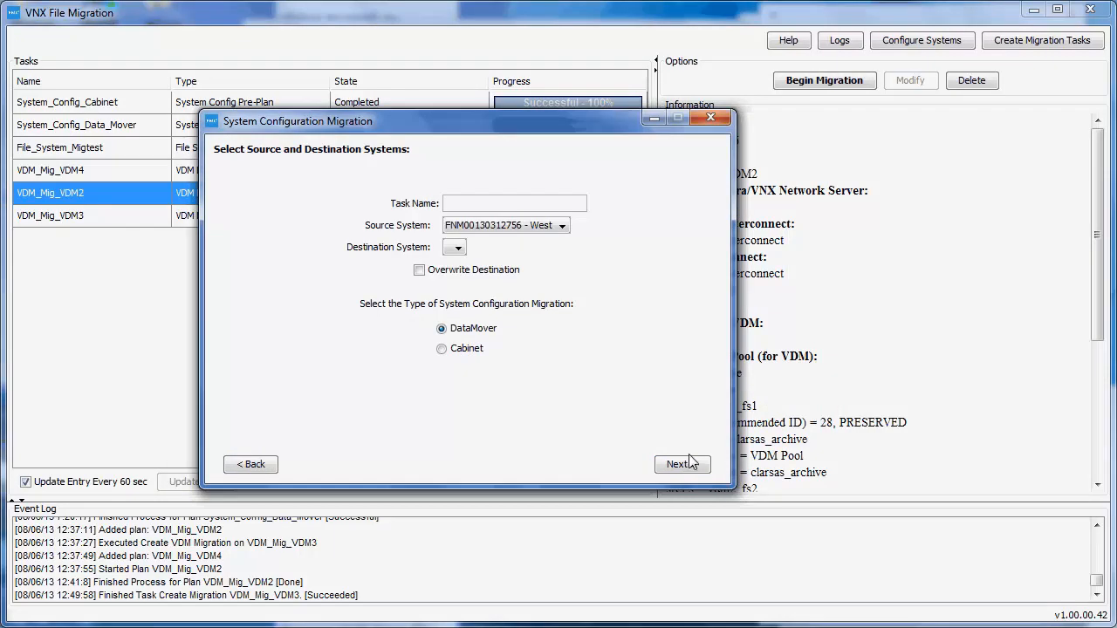
left_click(711, 119)
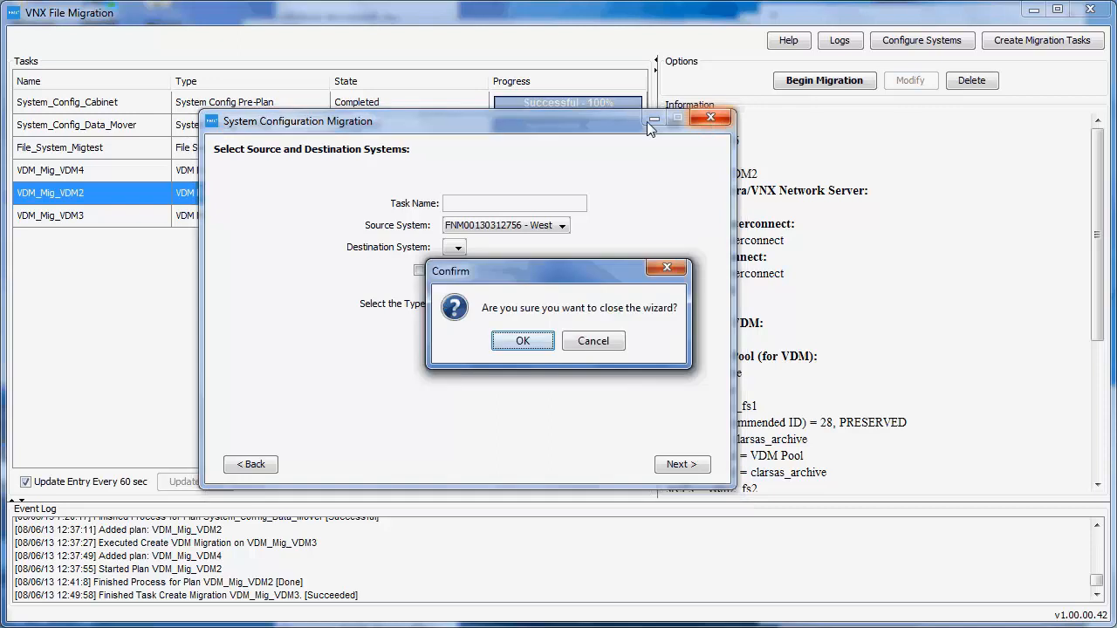
left_click(529, 341)
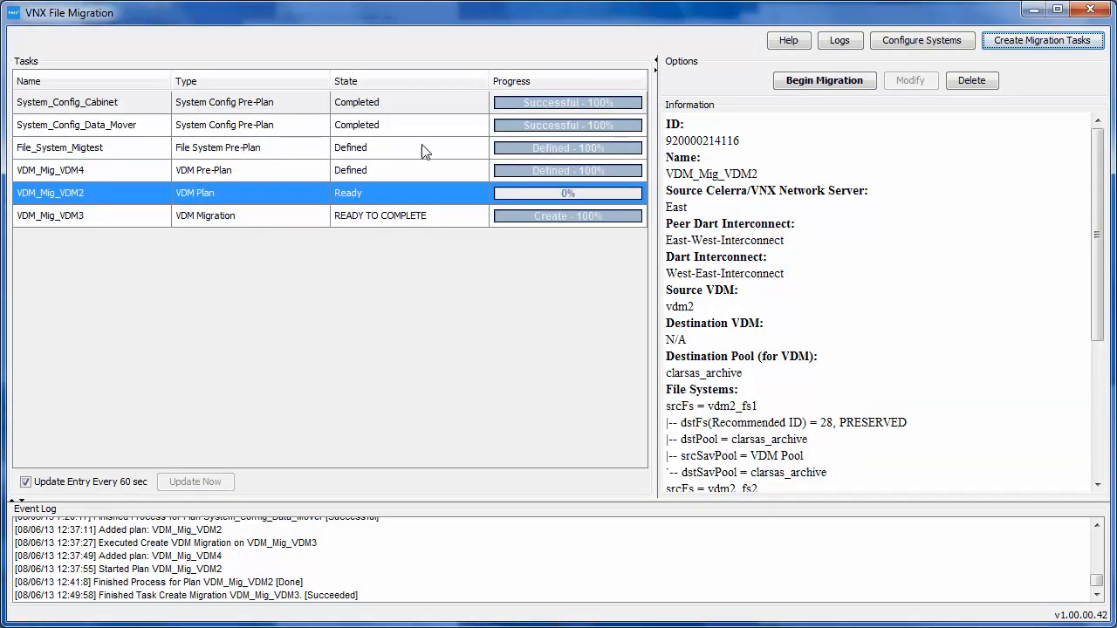
Step: Review the details of the two system configuration tasks, File_System_Migtest, VDM_Mig_VDM4 and VDM_Mig_VDM2
left_click(424, 106)
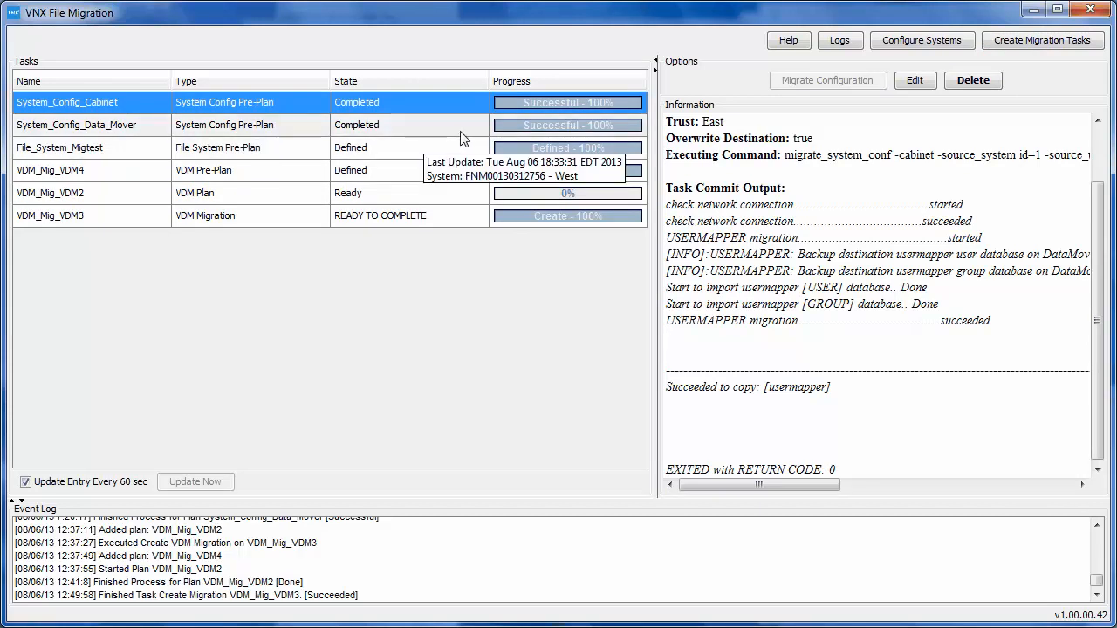
left_click(465, 134)
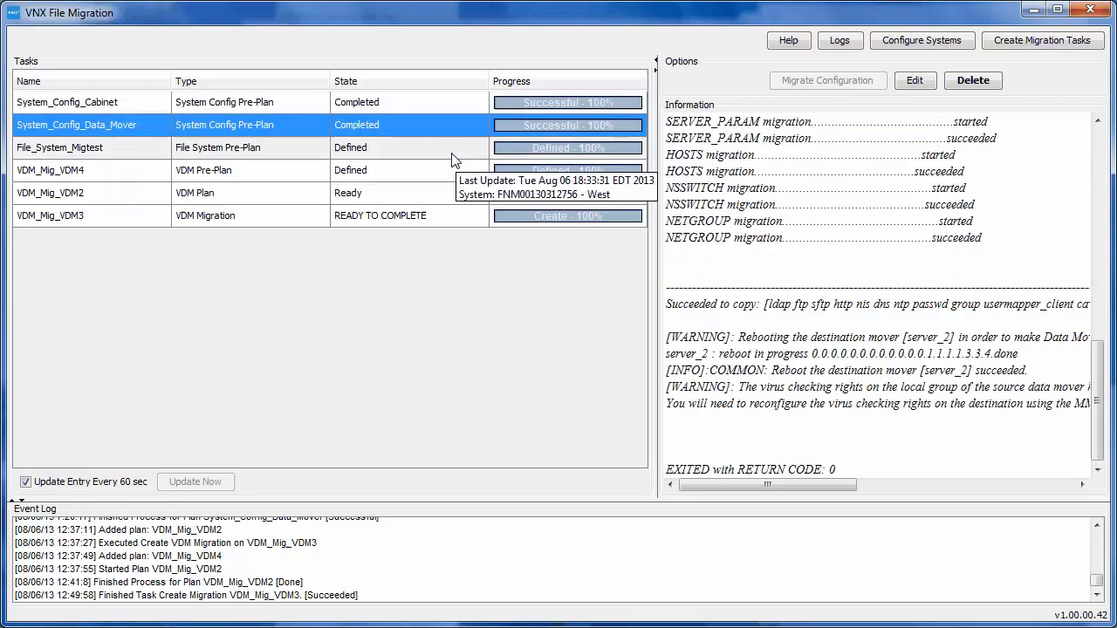
left_click(451, 151)
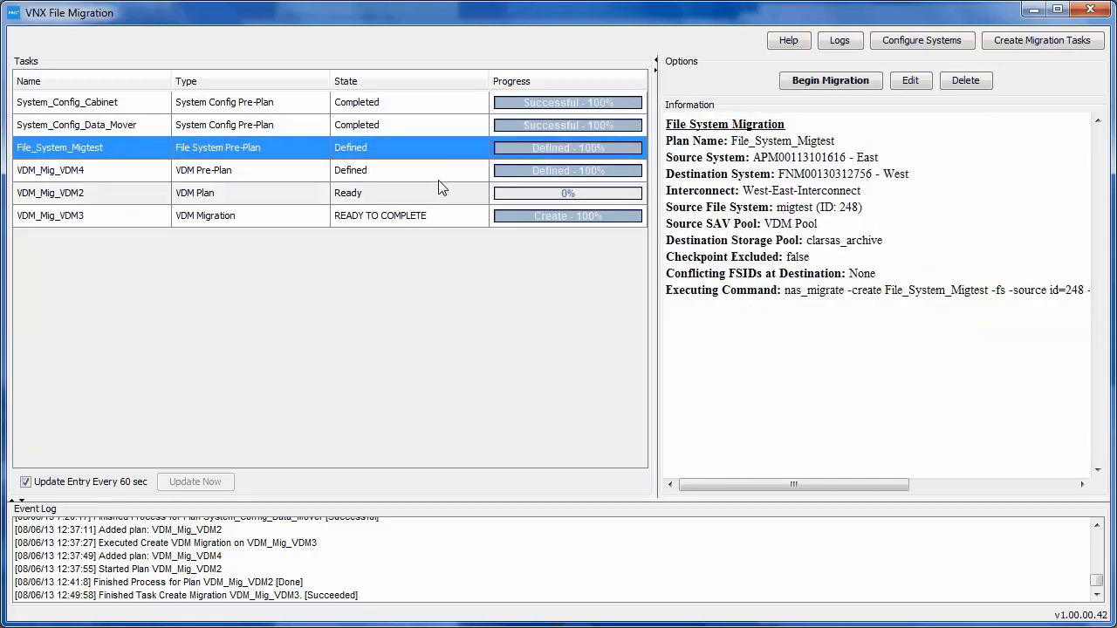
left_click(439, 179)
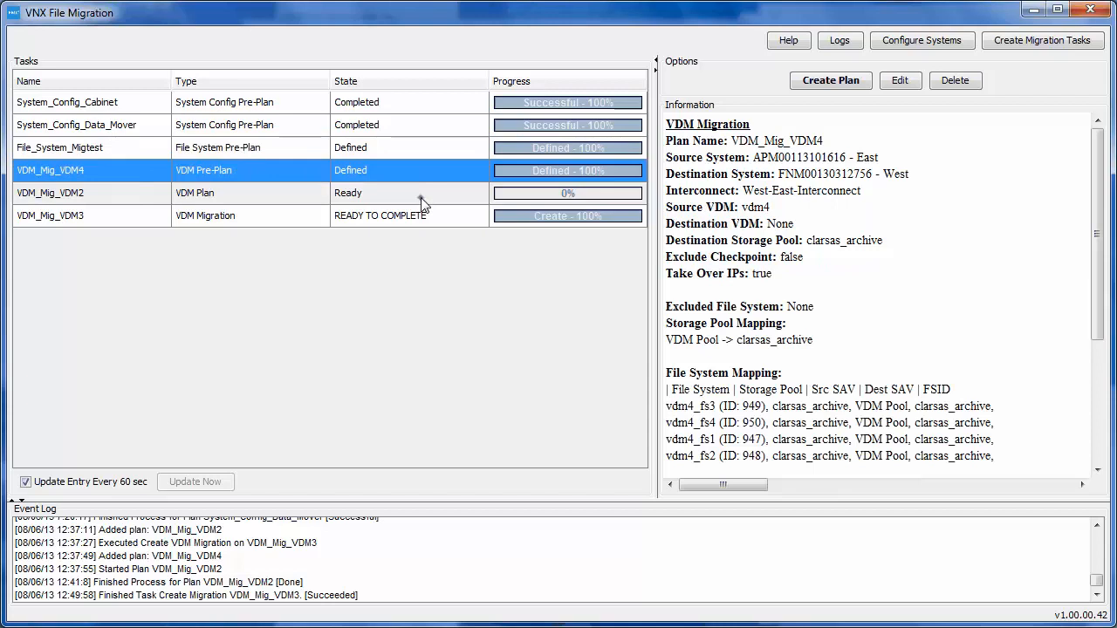
left_click(421, 201)
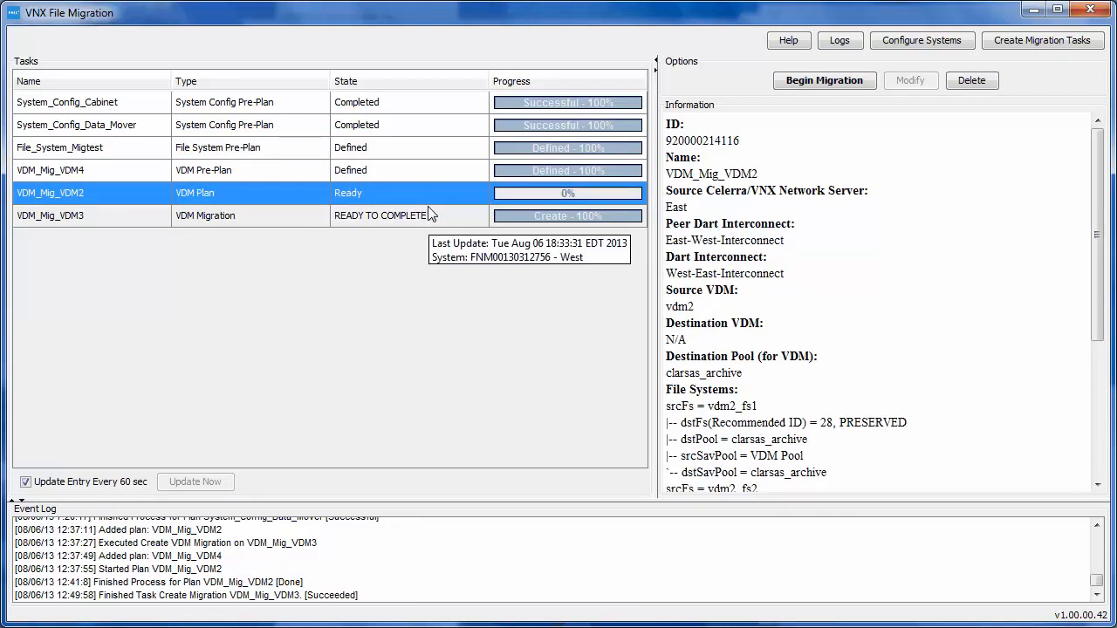
Step: Review the VDM_Mig_VDM3 migration's details and task log, and complete its cutover with checkpoint mismatches ignored
left_click(430, 223)
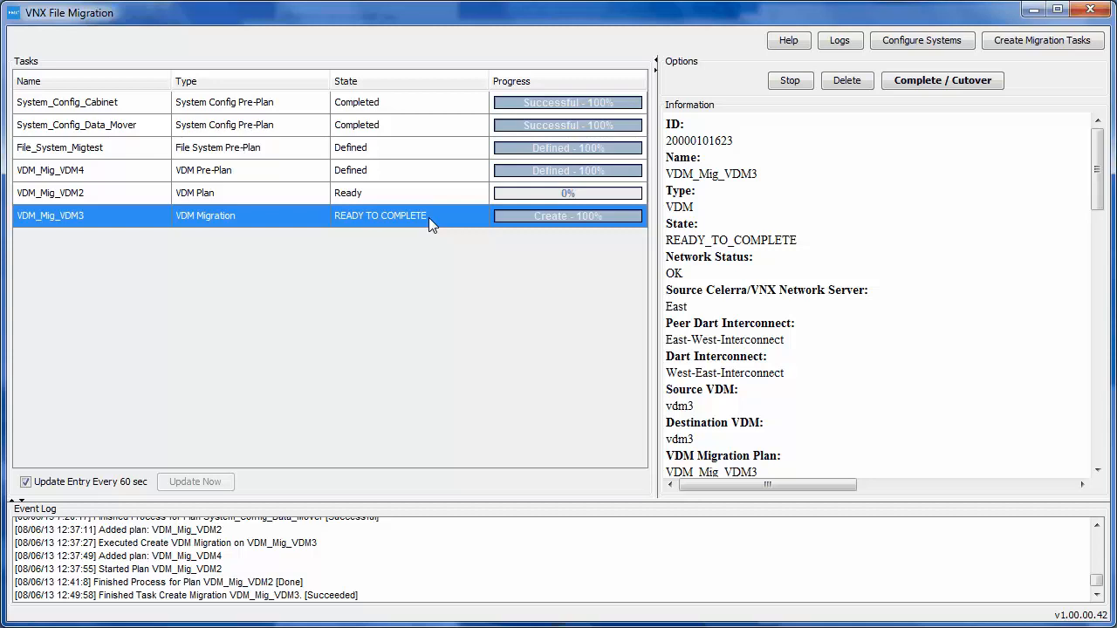
left_click_drag(1098, 170, 1101, 407)
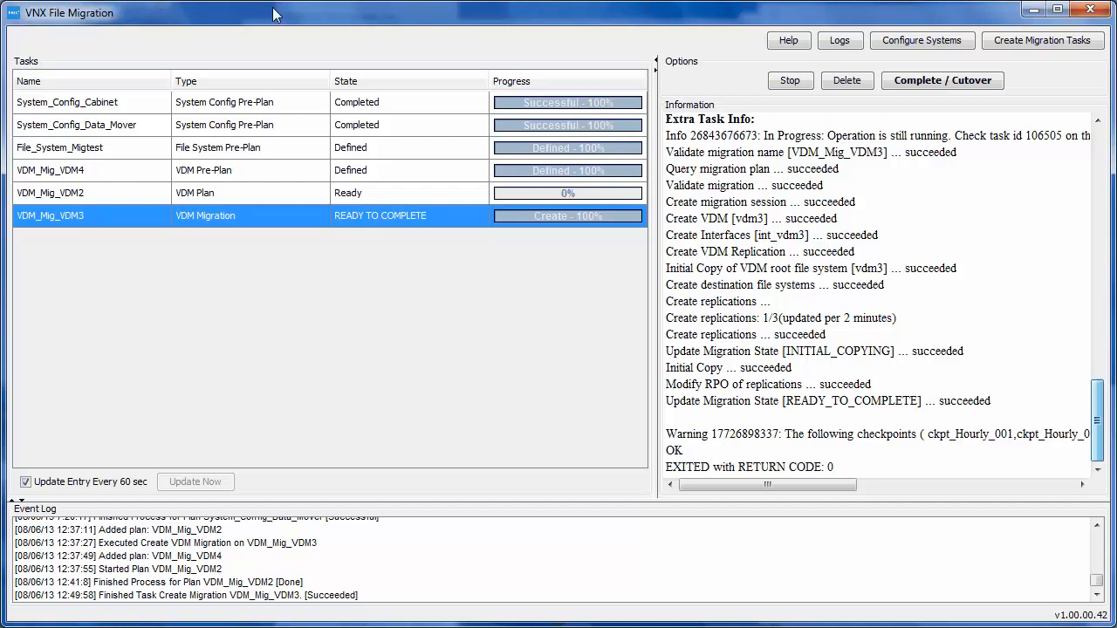
left_click_drag(1100, 446, 1096, 169)
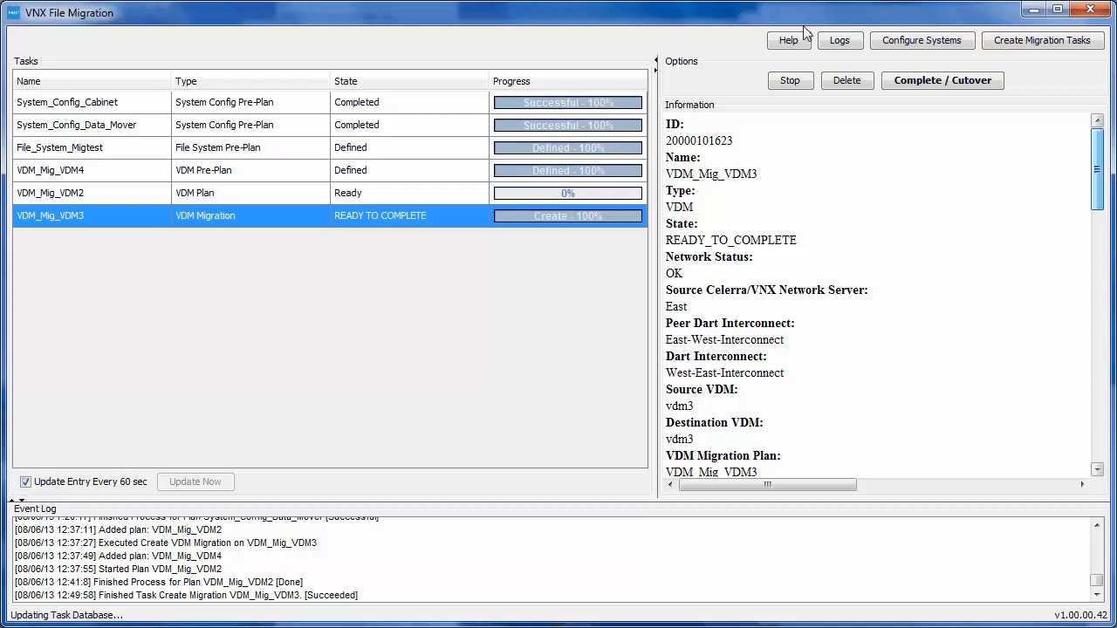
left_click(964, 79)
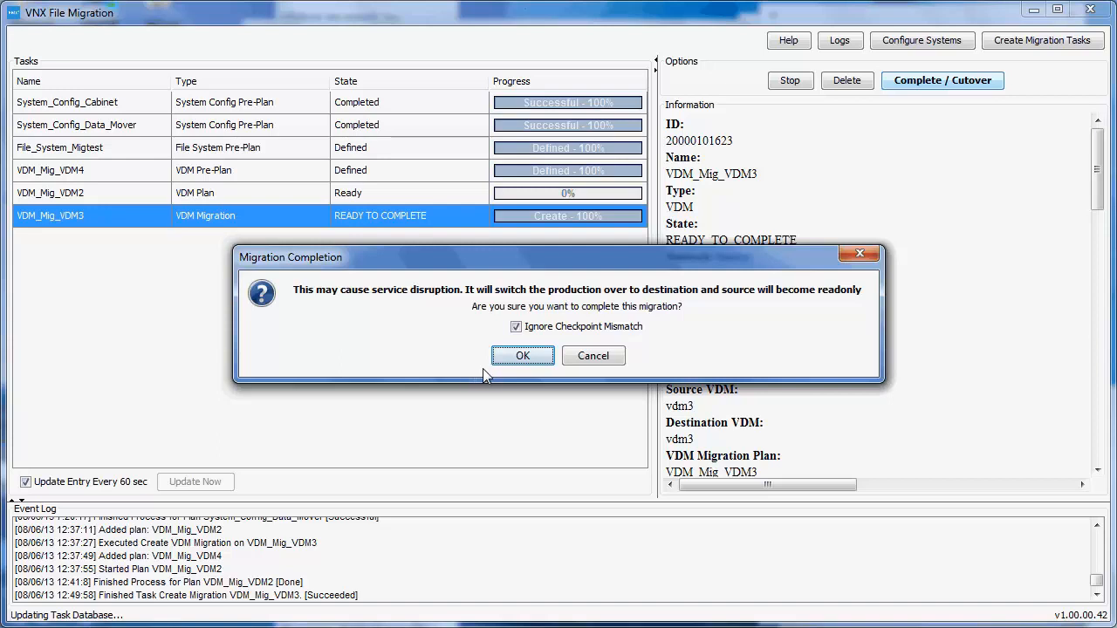
left_click(520, 356)
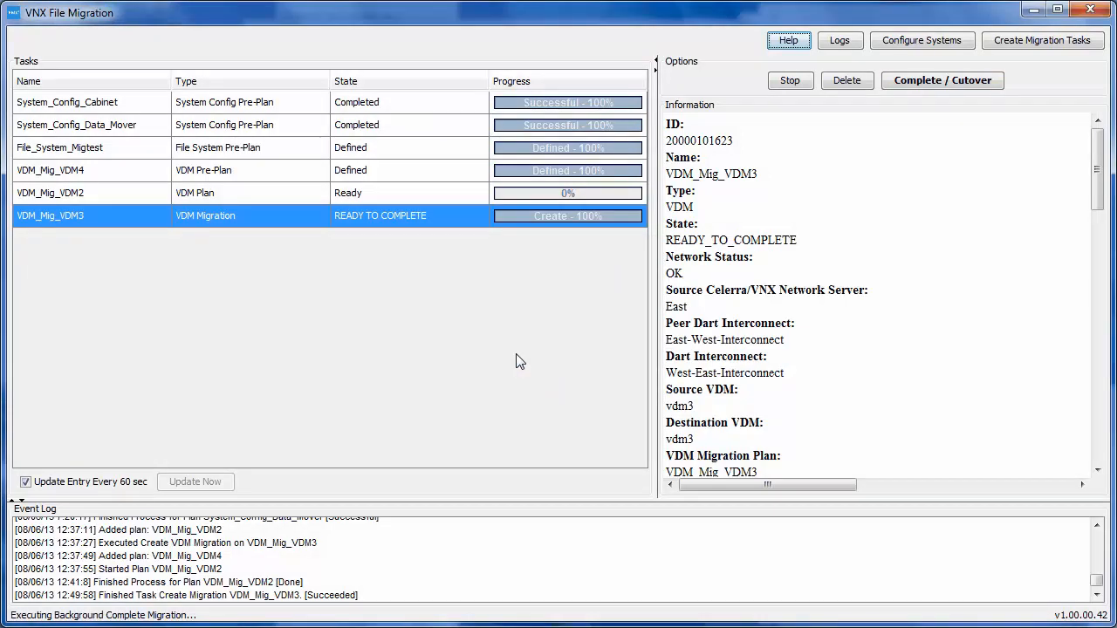
Step: Check the actions offered for the System_Config_Cabinet, VDM_Mig_VDM4 and VDM_Mig_VDM2 tasks while the cutover runs in the background
left_click(427, 176)
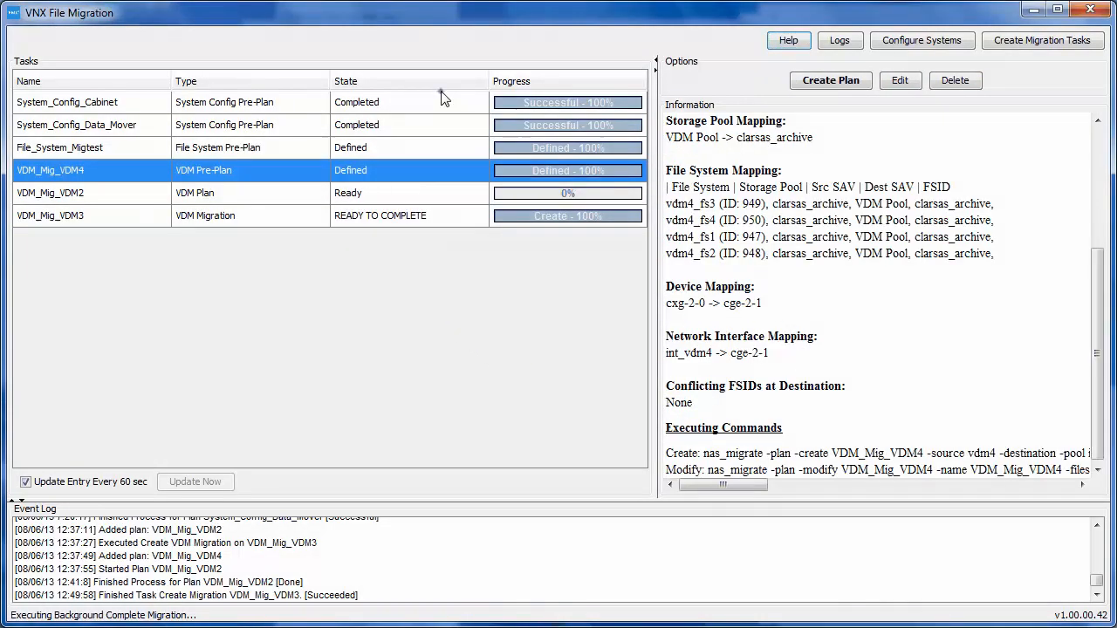
left_click(1022, 48)
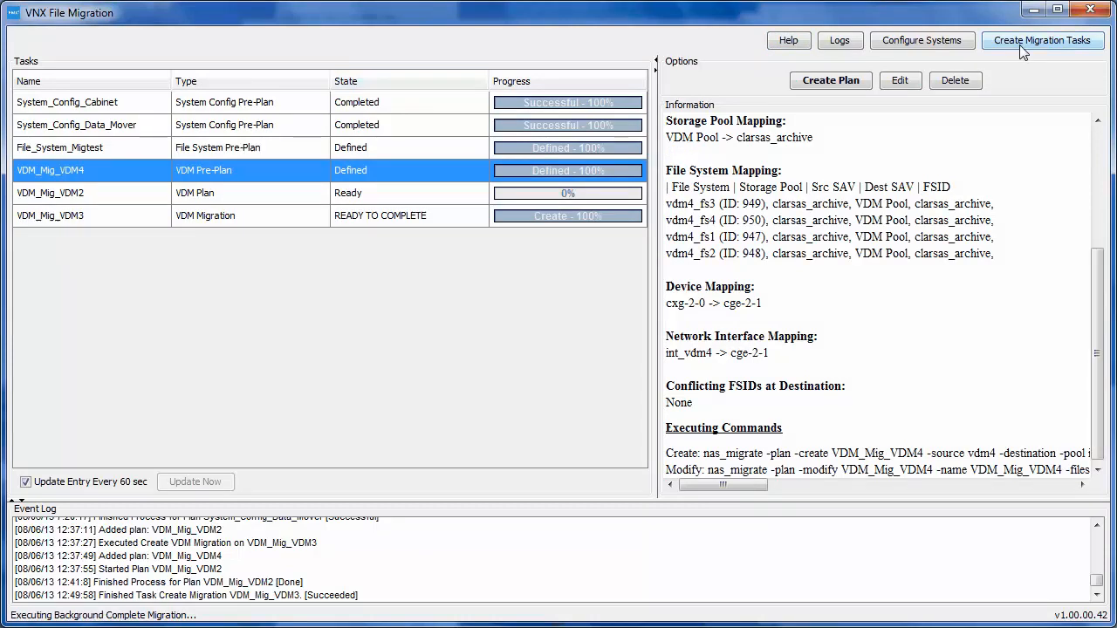
left_click(242, 102)
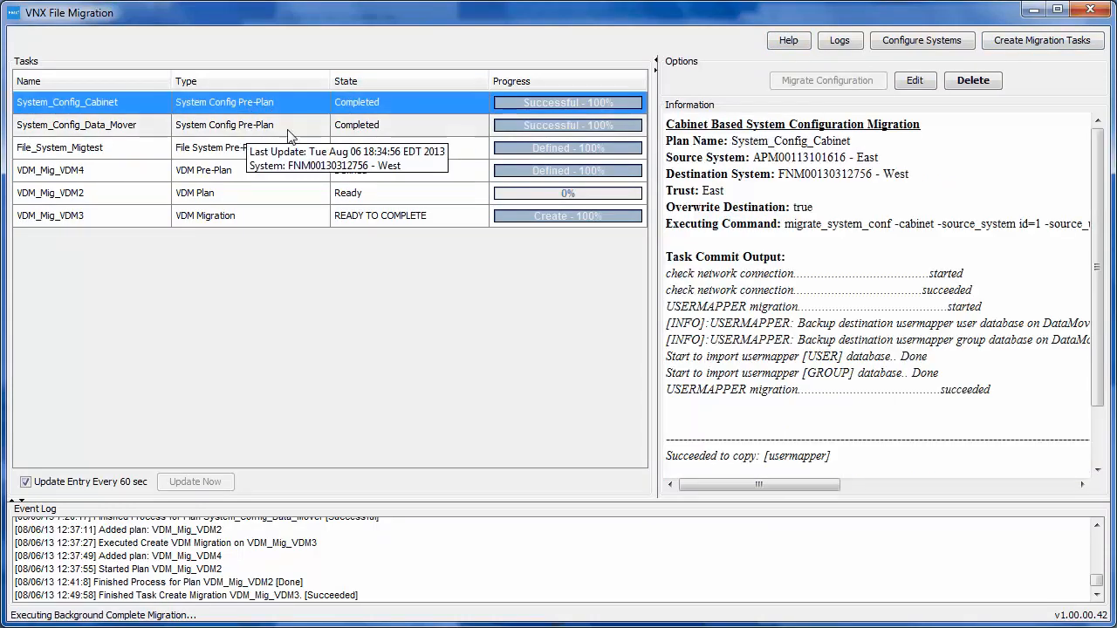
left_click(297, 173)
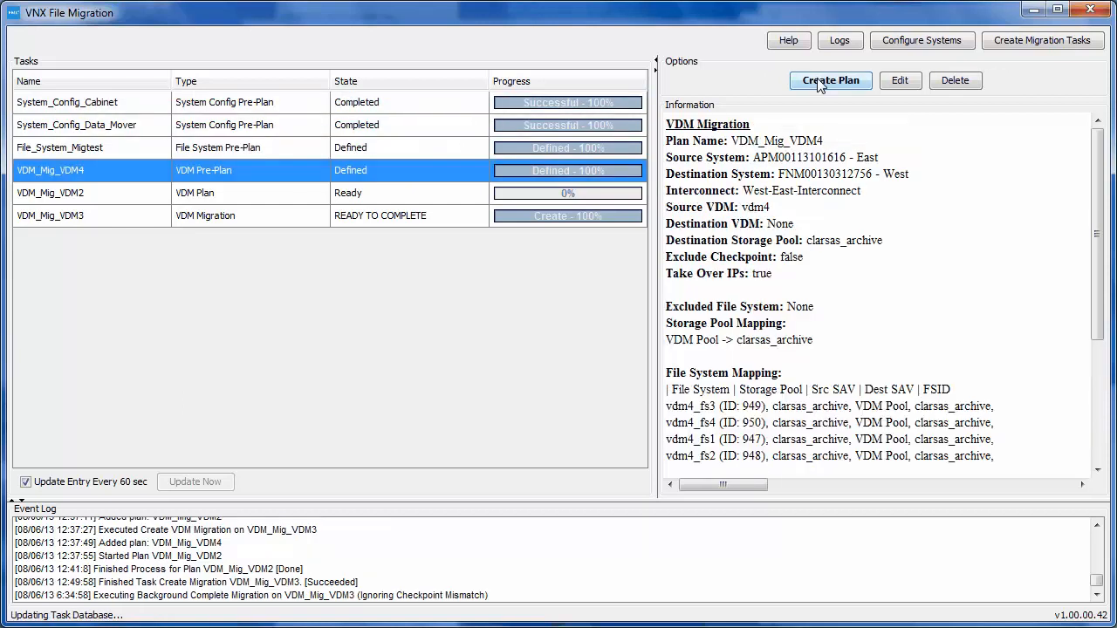
left_click(820, 85)
left_click(436, 196)
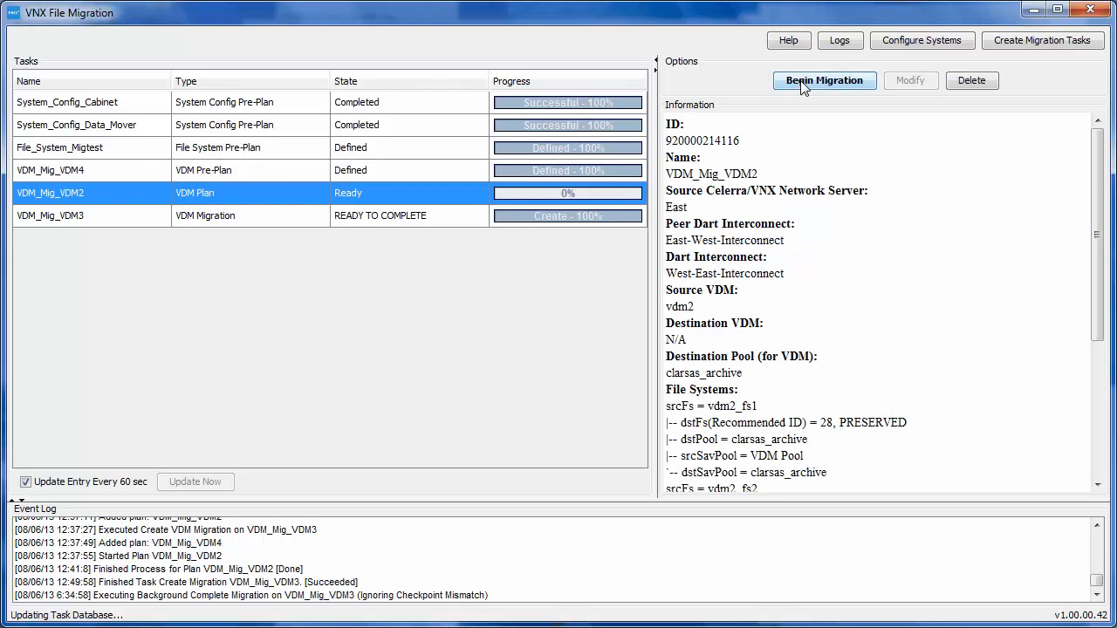
left_click(803, 81)
Step: Monitor the VDM_Mig_VDM3 cutover by reading through its migration information and extra task log
left_click(462, 218)
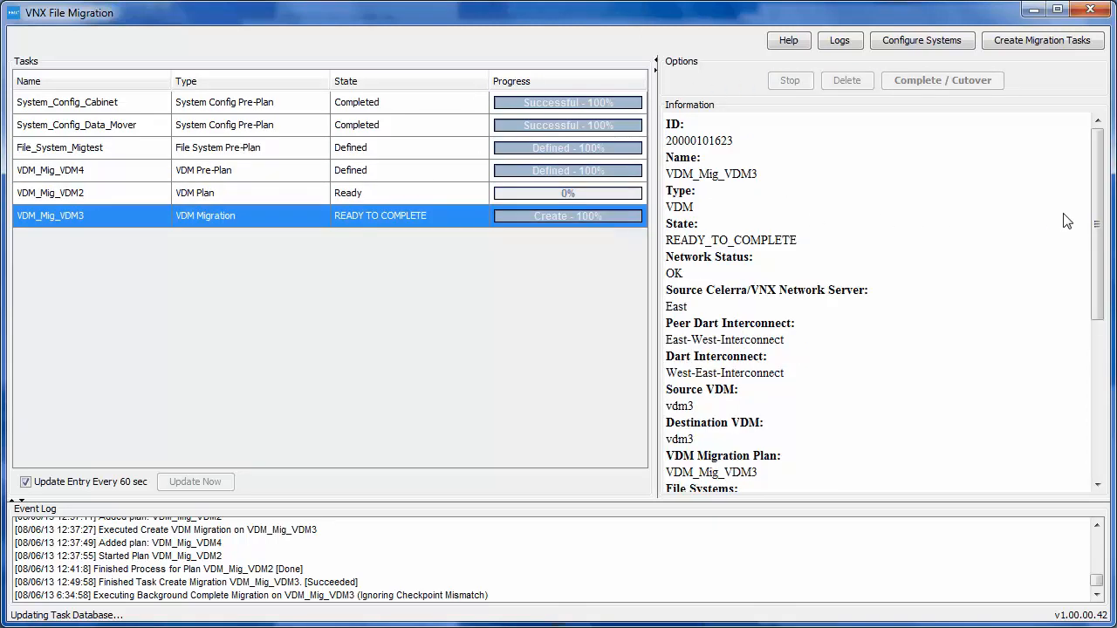
scroll(1097, 220, "down", 6)
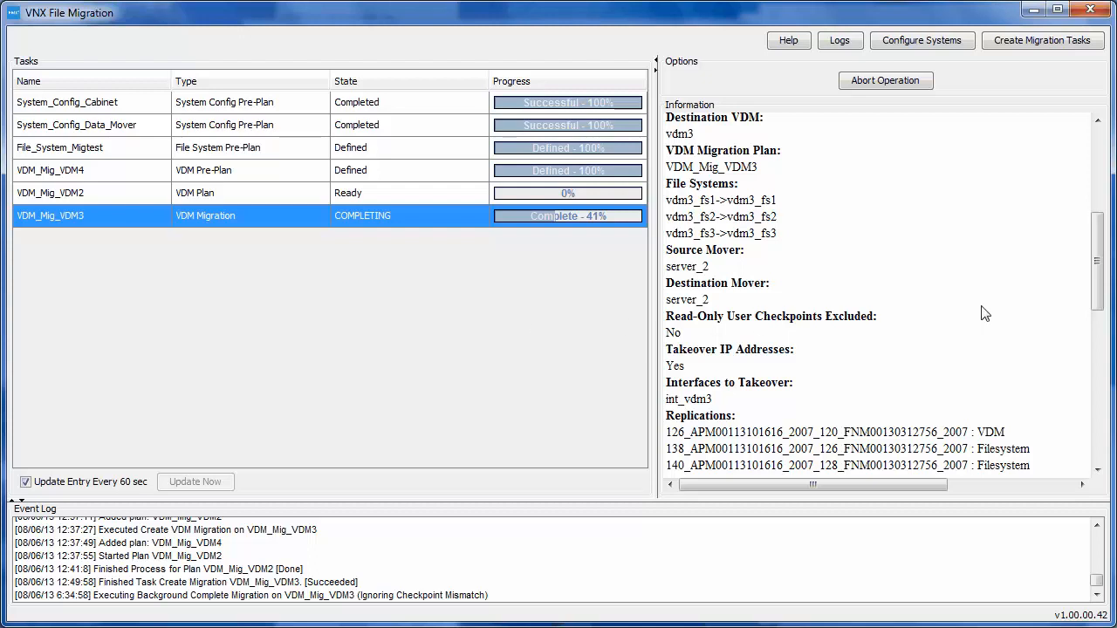
left_click_drag(1096, 294, 1096, 441)
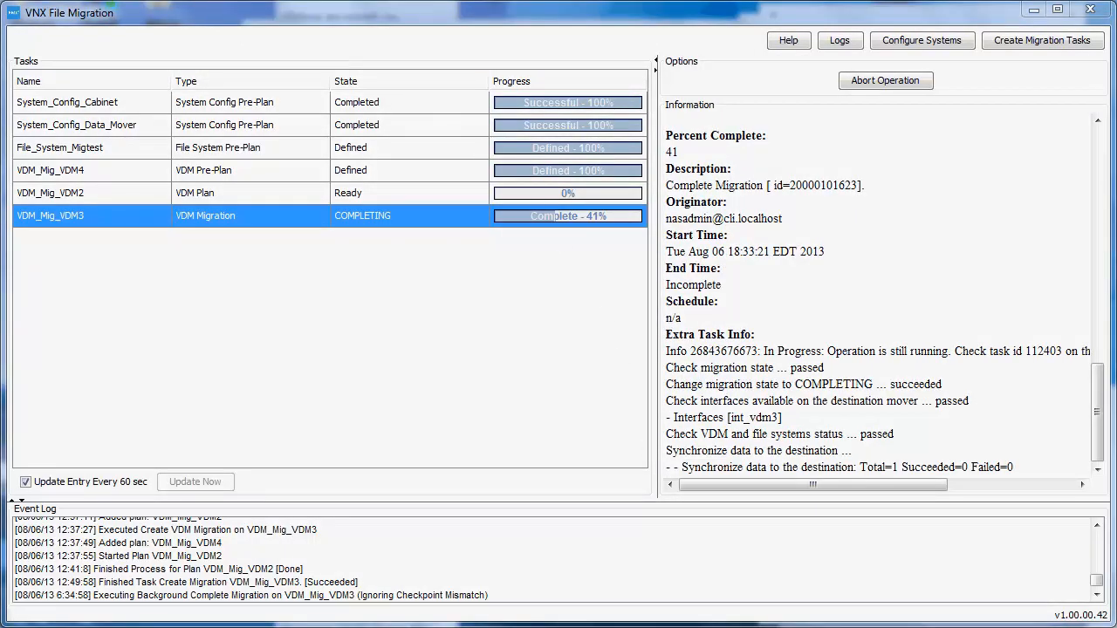
mouse_move(408, 230)
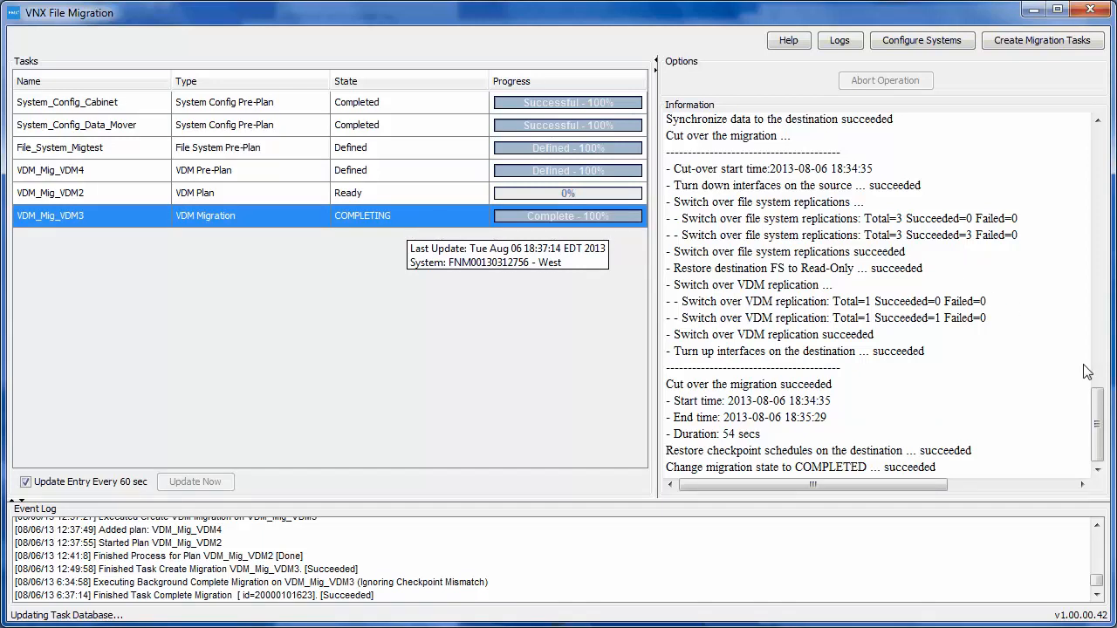
mouse_move(1097, 419)
left_mouse_down()
mouse_move(1100, 375)
mouse_move(1101, 417)
left_mouse_up()
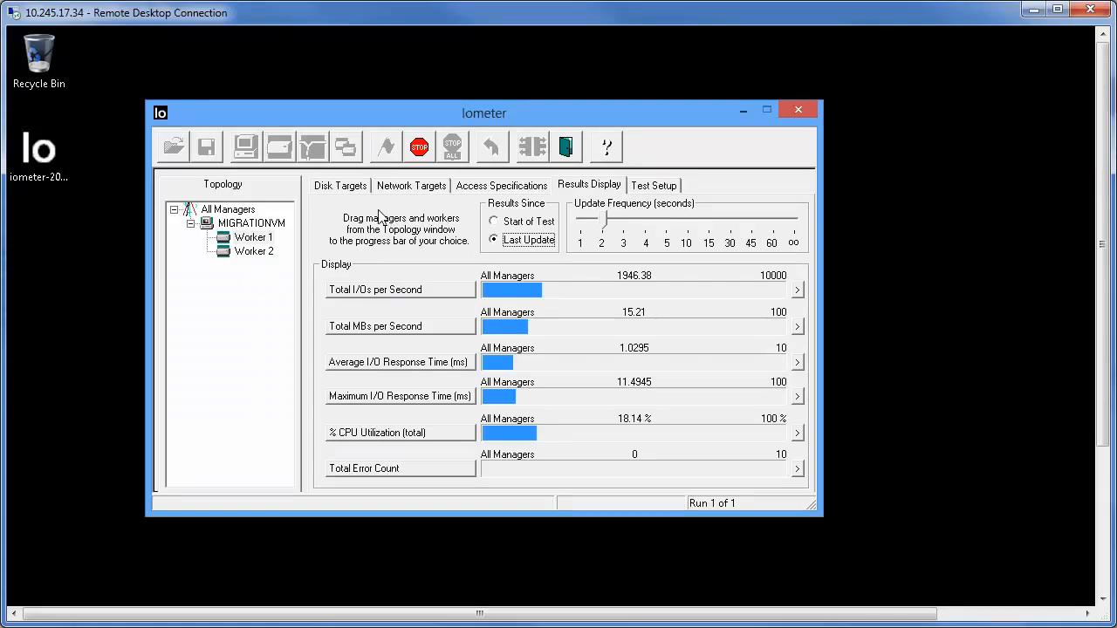
Step: In Iometer on the remote desktop, inspect the disk targets of Worker 2 and Worker 1, the network targets and the access specifications
left_click(338, 186)
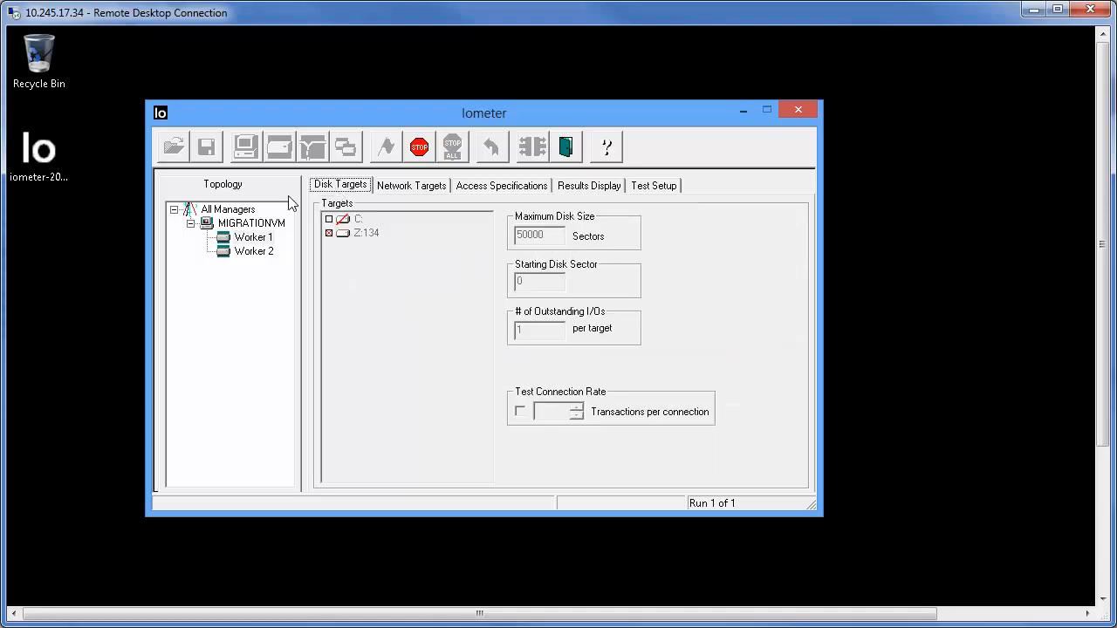
left_click(258, 252)
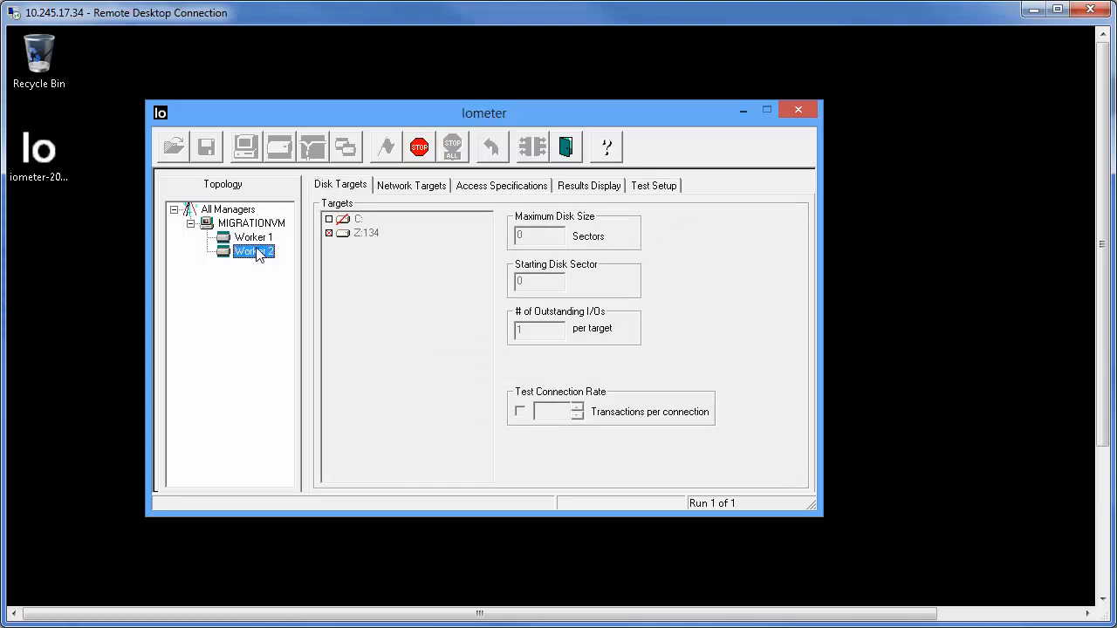
left_click(256, 238)
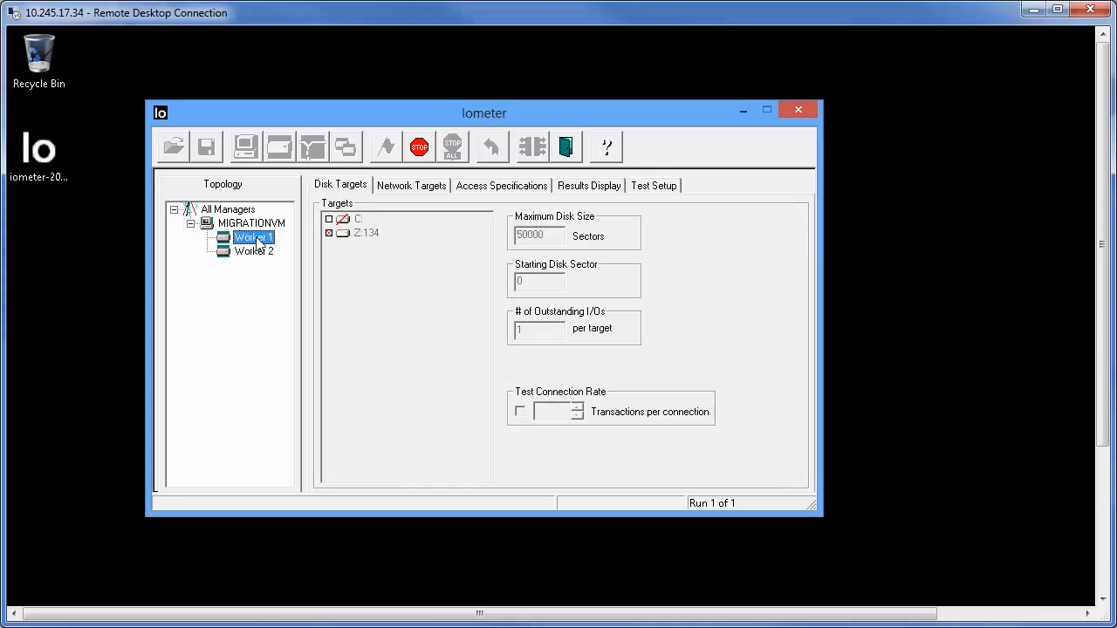
left_click(437, 190)
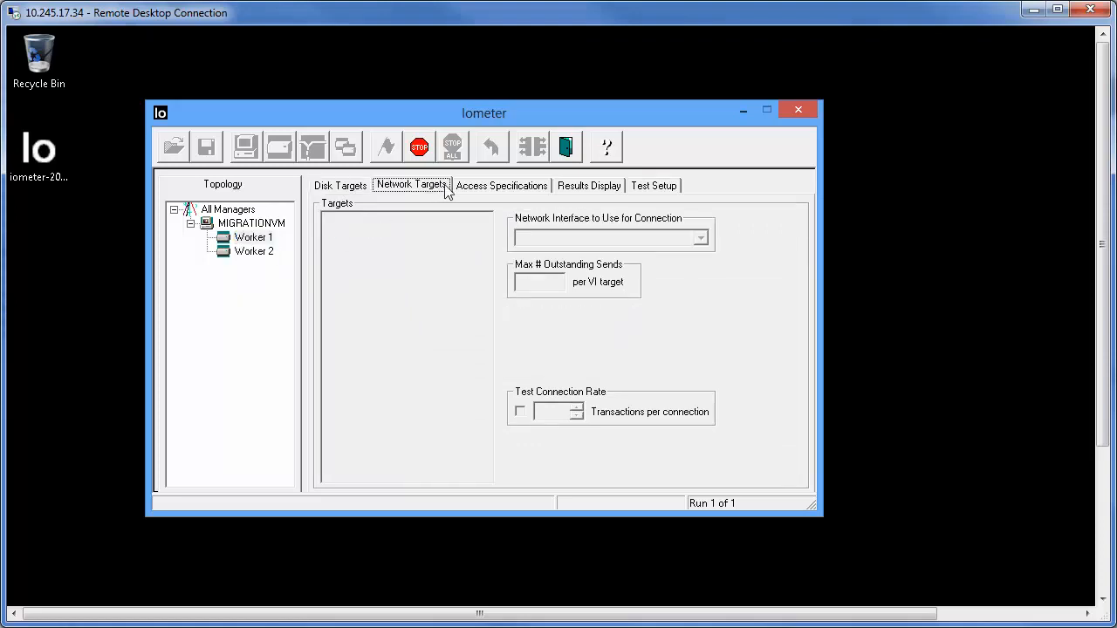
left_click(497, 188)
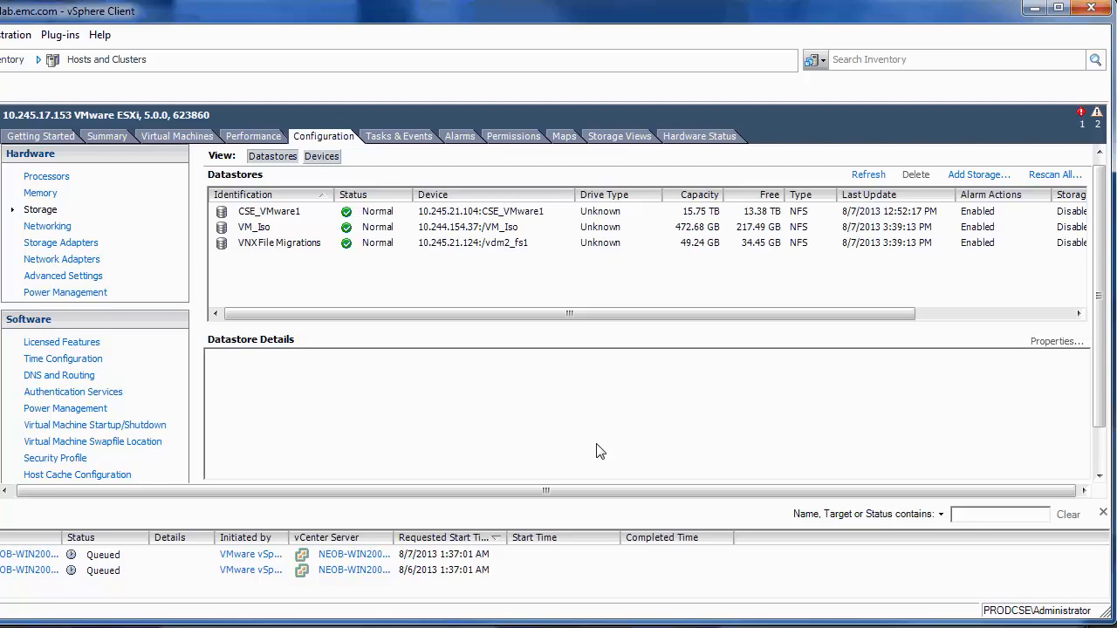
Step: In the vSphere Client, inspect the VNX File Migrations datastore in the host's storage configuration
left_click(305, 245)
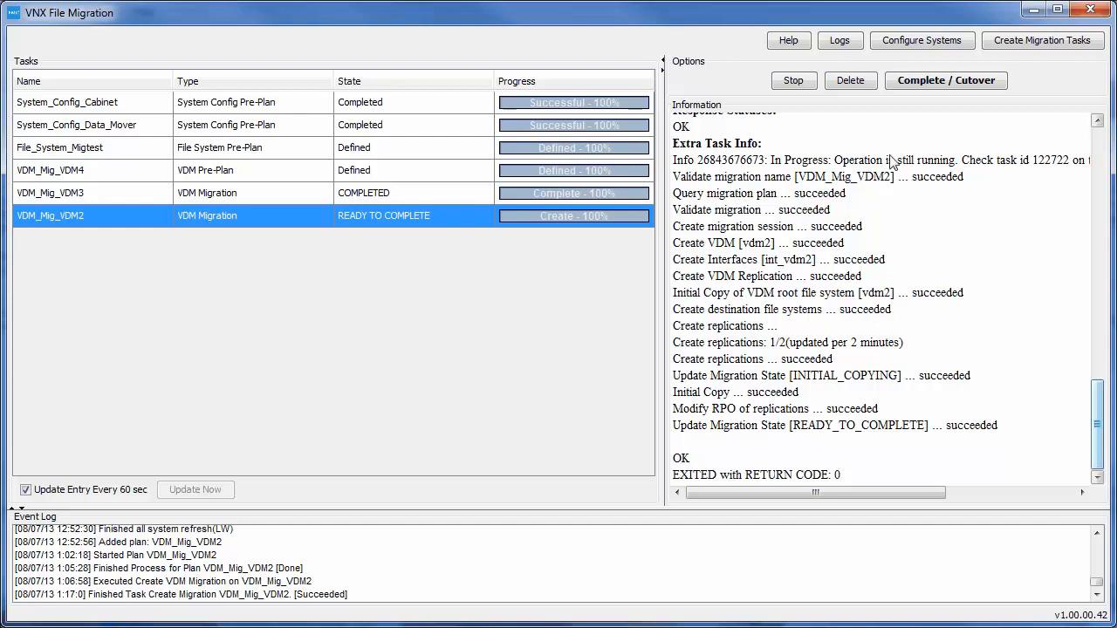
Step: Switch to VNX File Migration and complete the cutover of the VDM_Mig_VDM2 migration with checkpoint mismatches ignored
left_click(932, 80)
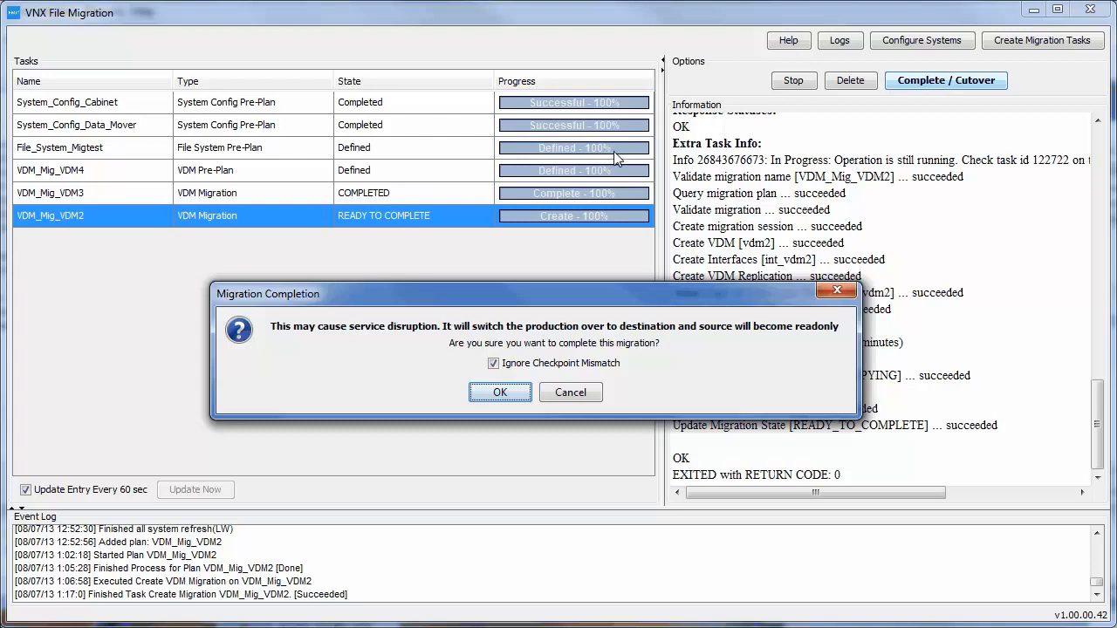
left_click(500, 392)
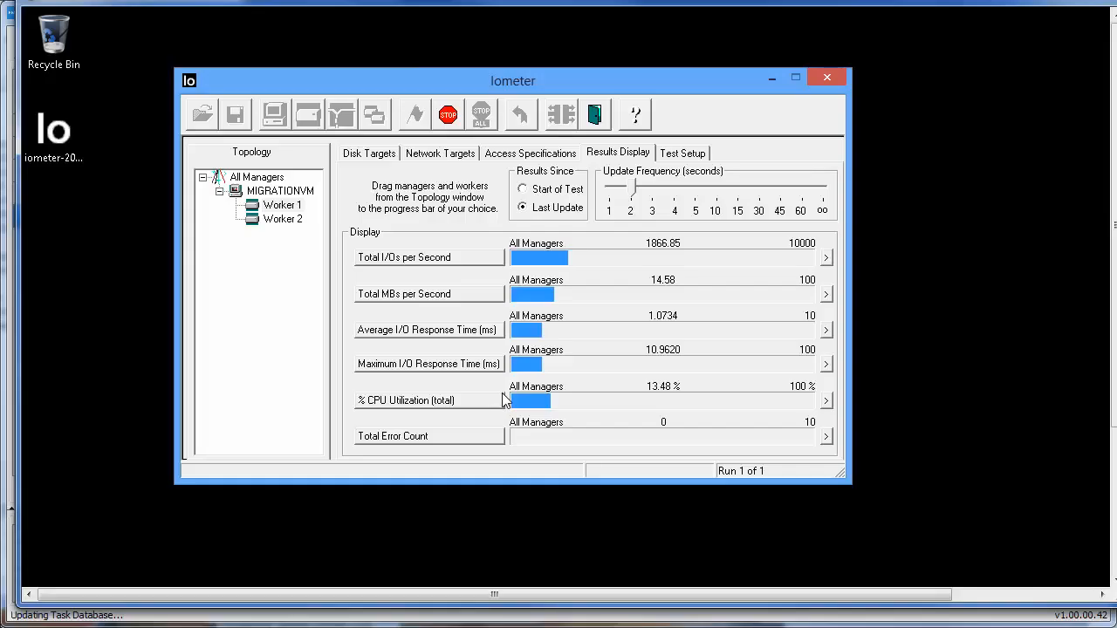